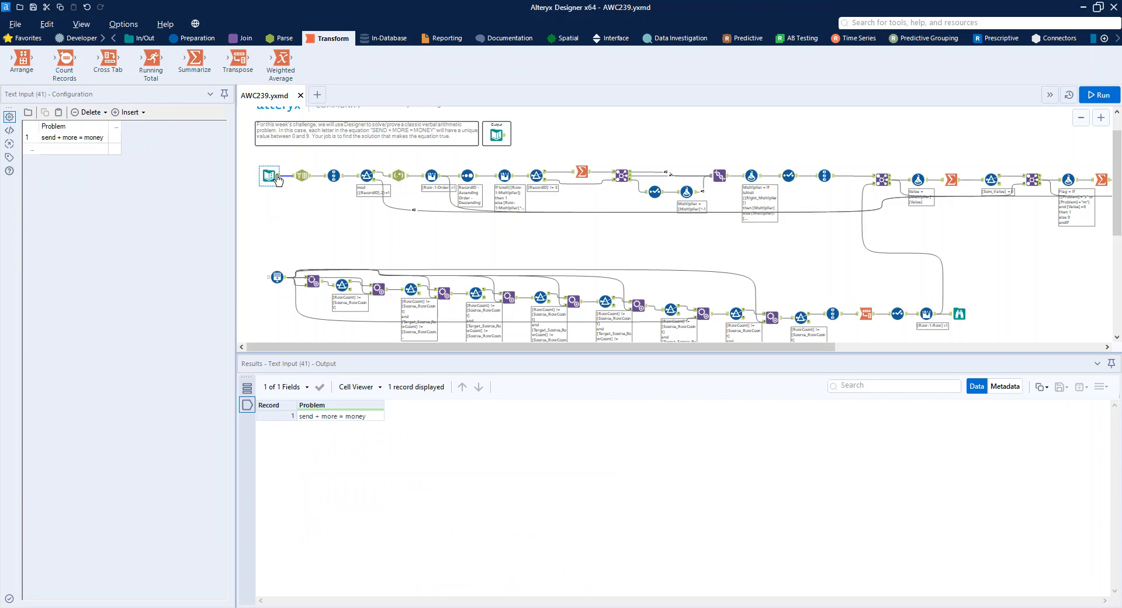
Review the Text To Columns, odd-RecordID Filter, RegEx and Sort tools that split the equation into ordered letters
left_click(303, 175)
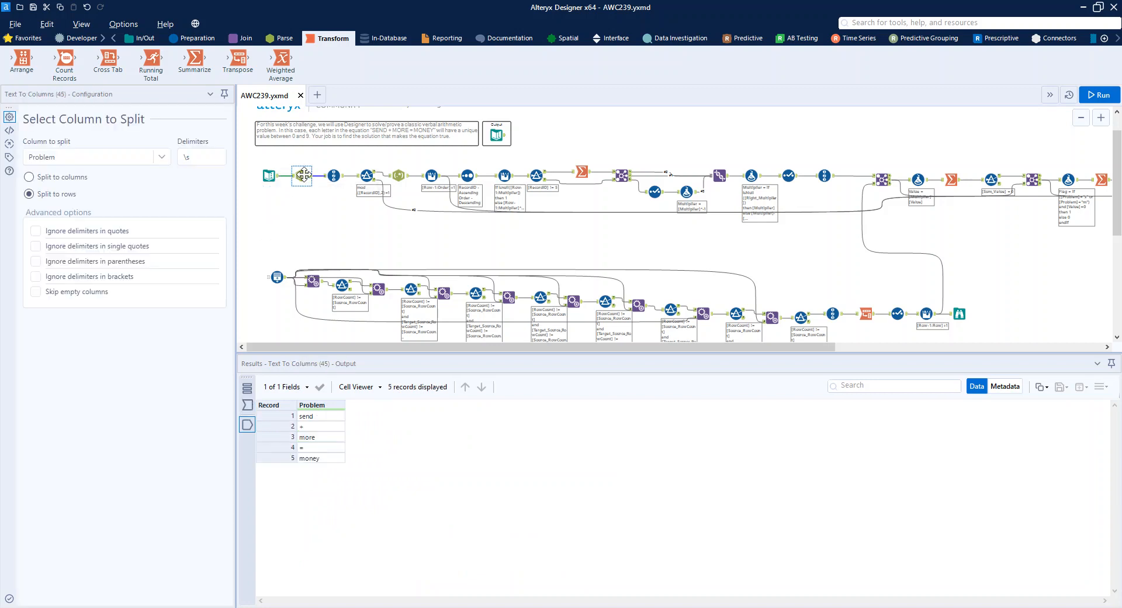
left_click(366, 173)
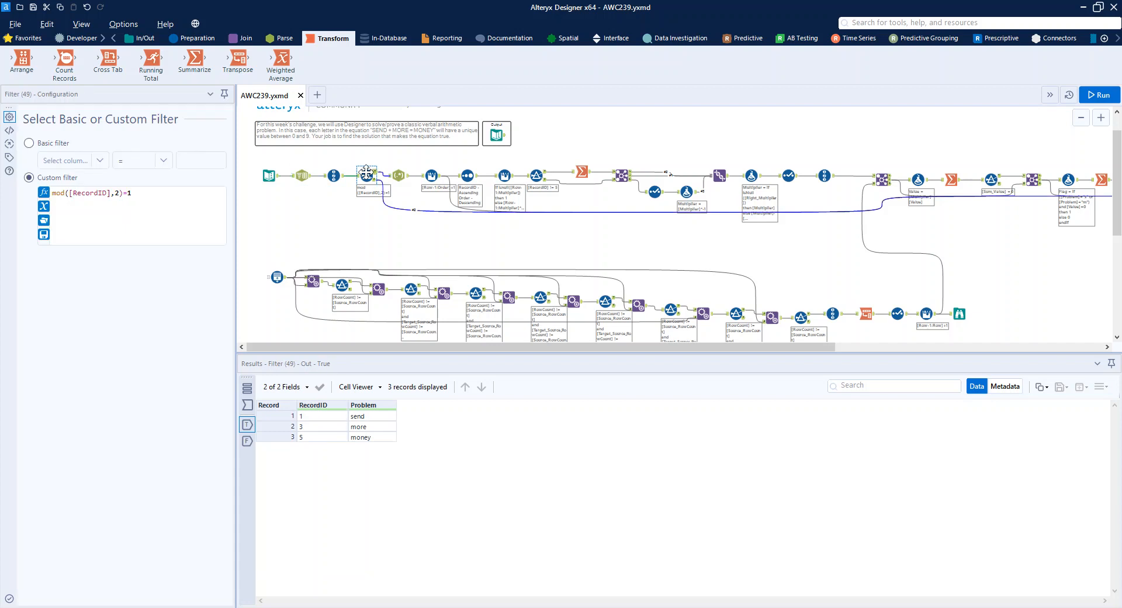
left_click(397, 174)
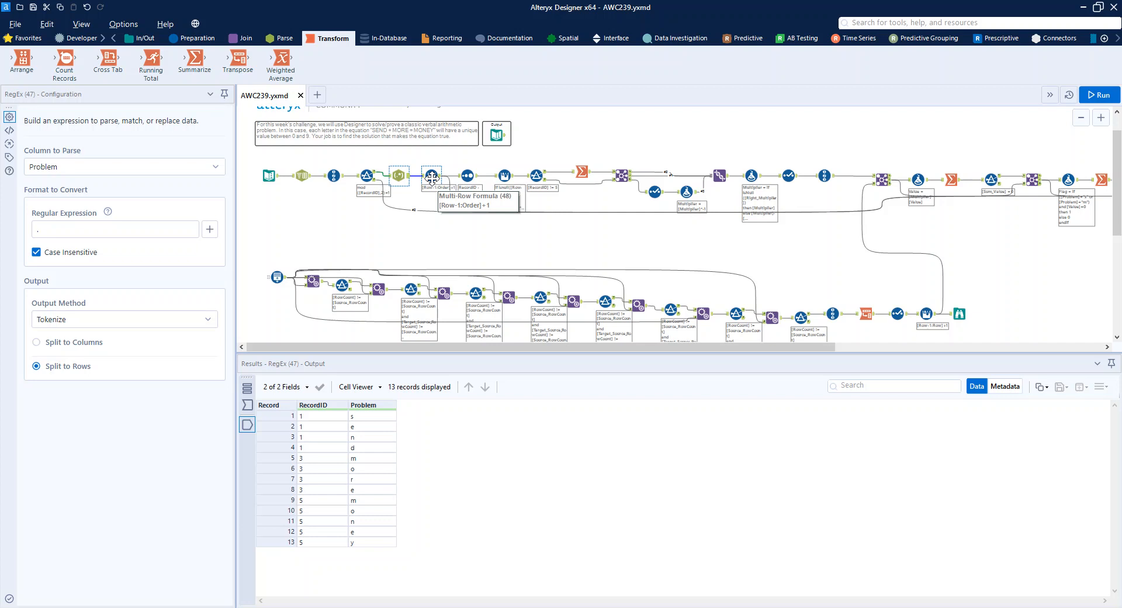
left_click(468, 176)
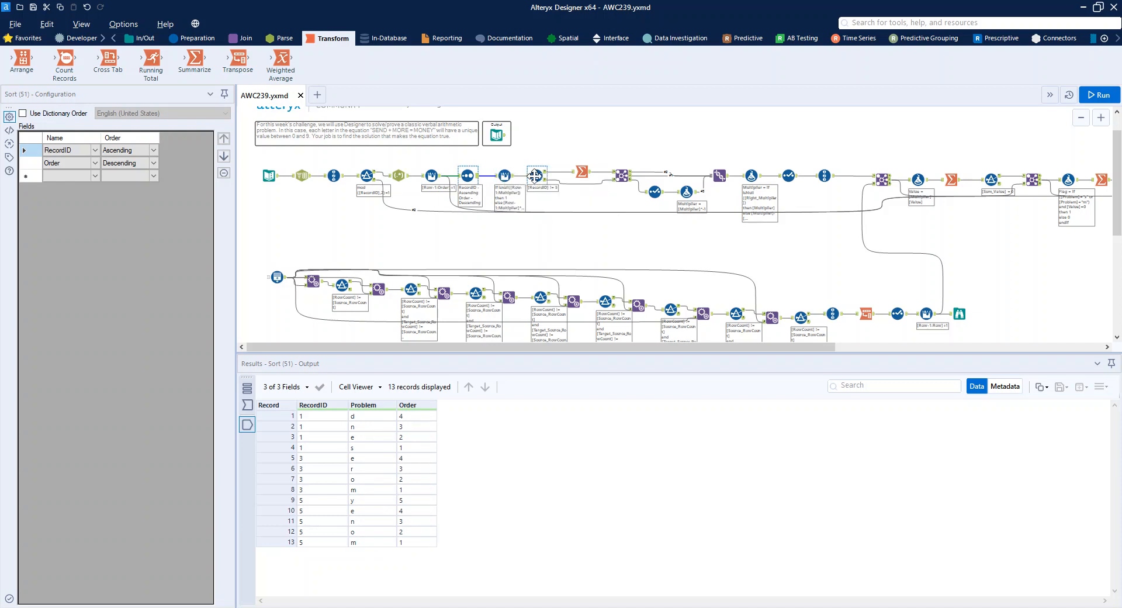
Examine the Multi-Row Formula that creates the Multiplier field and check its output for the letter e
left_click(504, 175)
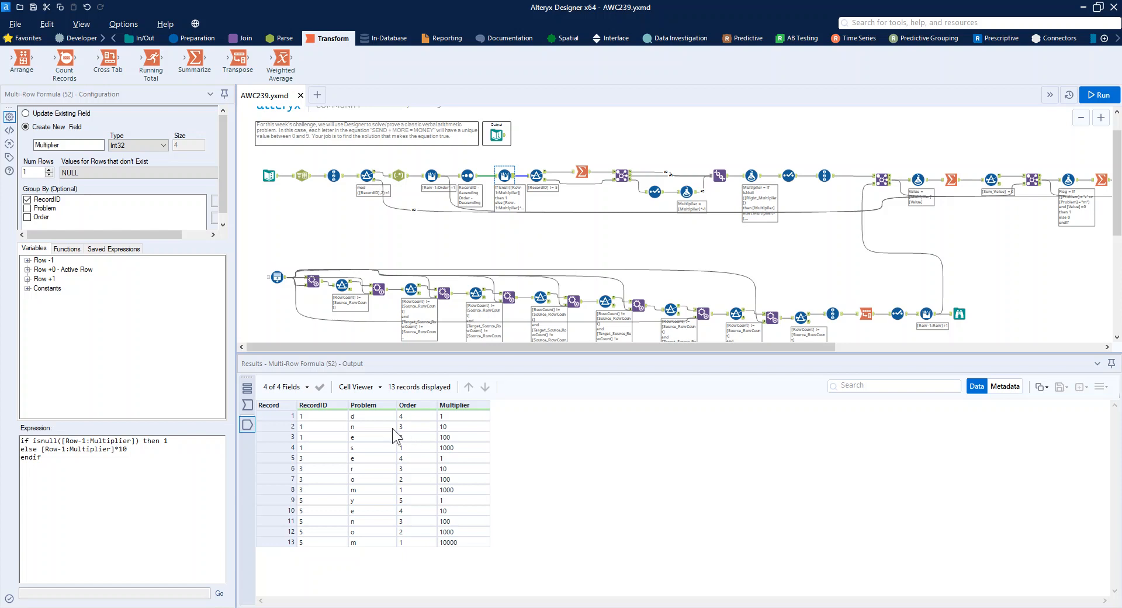
left_click(371, 440)
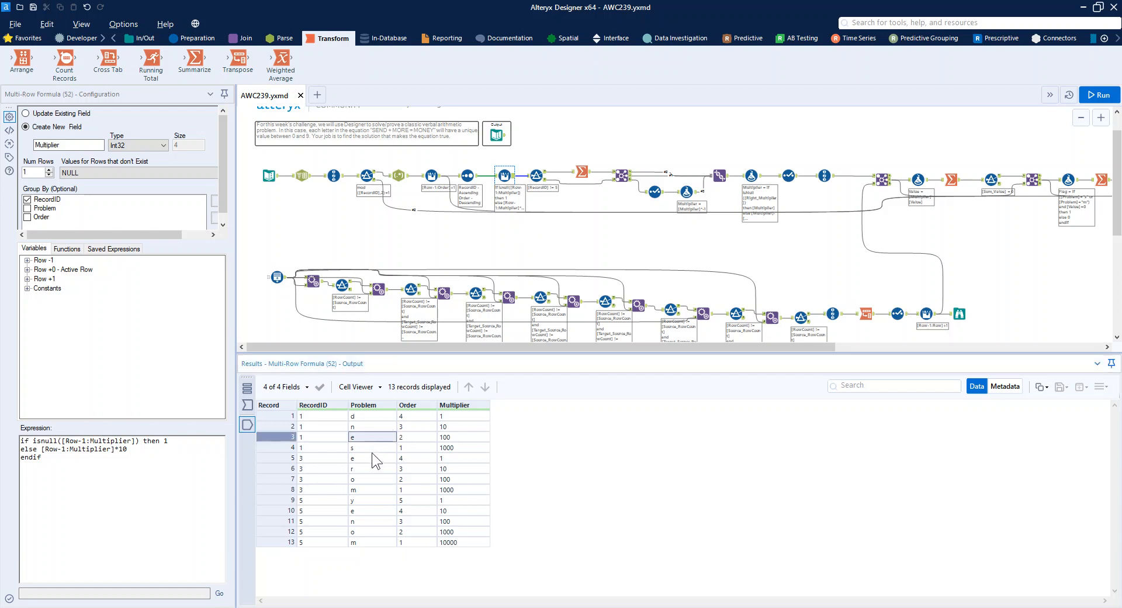
left_click(373, 457)
left_click(372, 438)
Review the tools combining the letter multipliers, from the RecordID != 5 Filter through Summarize, Join, Union and Formula to the Select
left_click(536, 175)
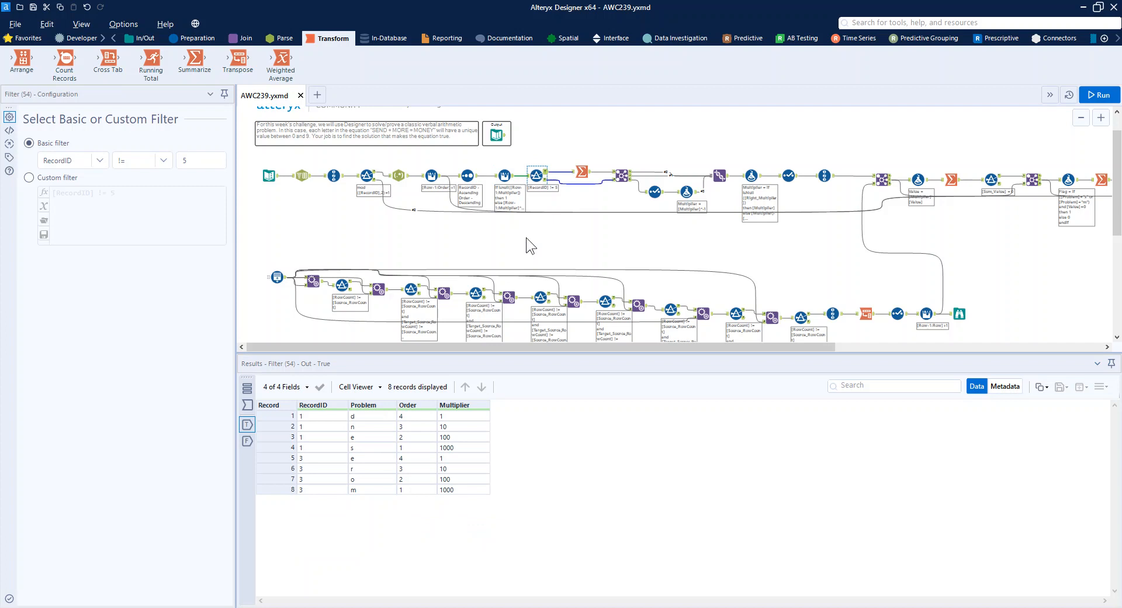
left_click(581, 172)
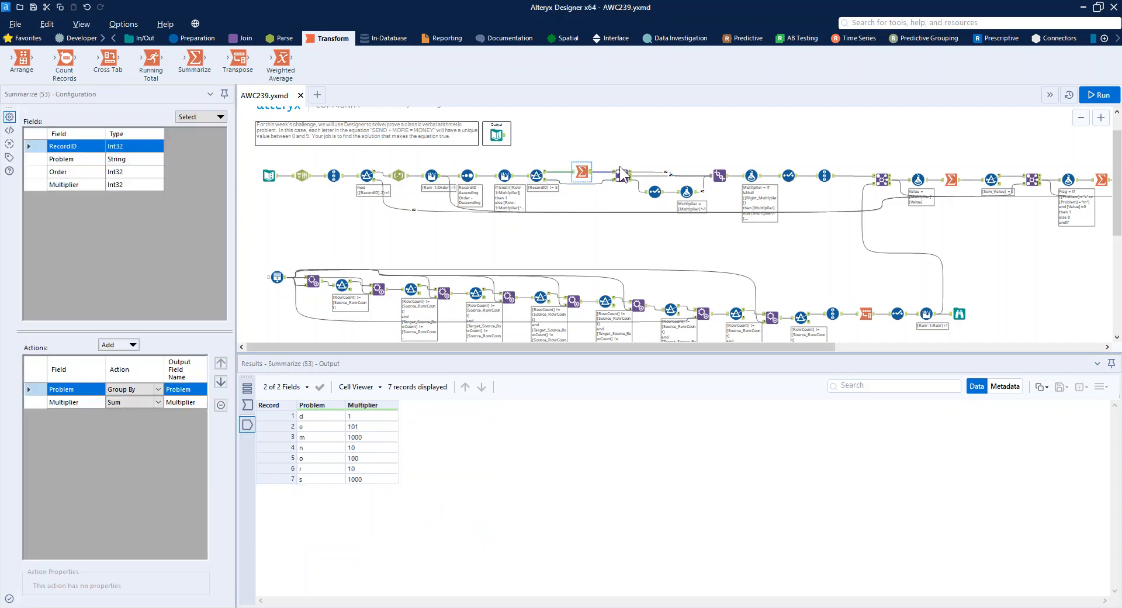
left_click(621, 173)
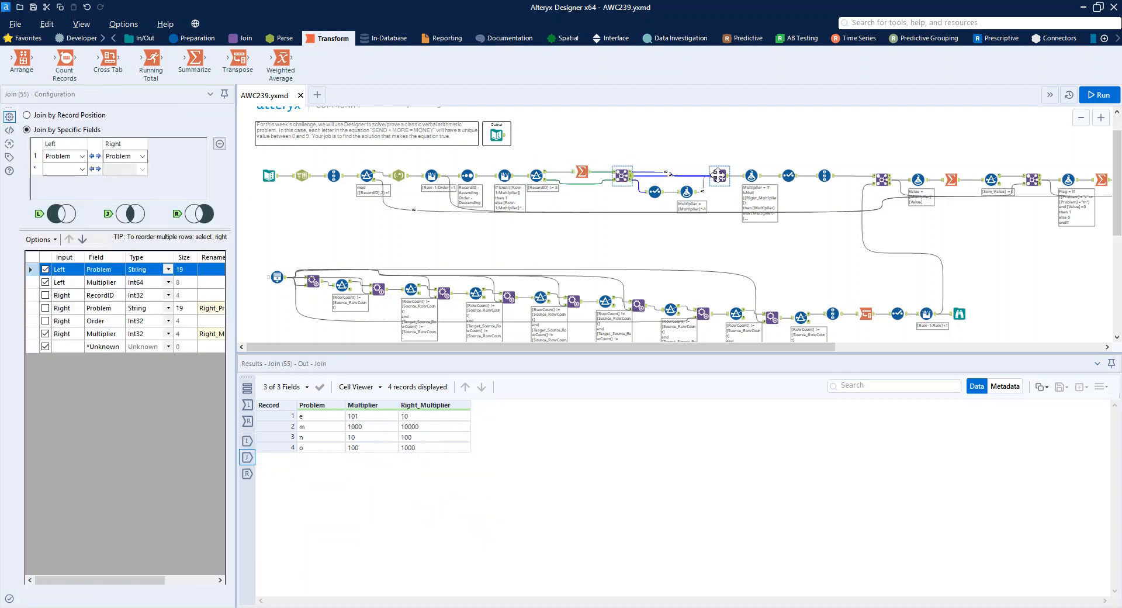
left_click(720, 176)
left_click(752, 175)
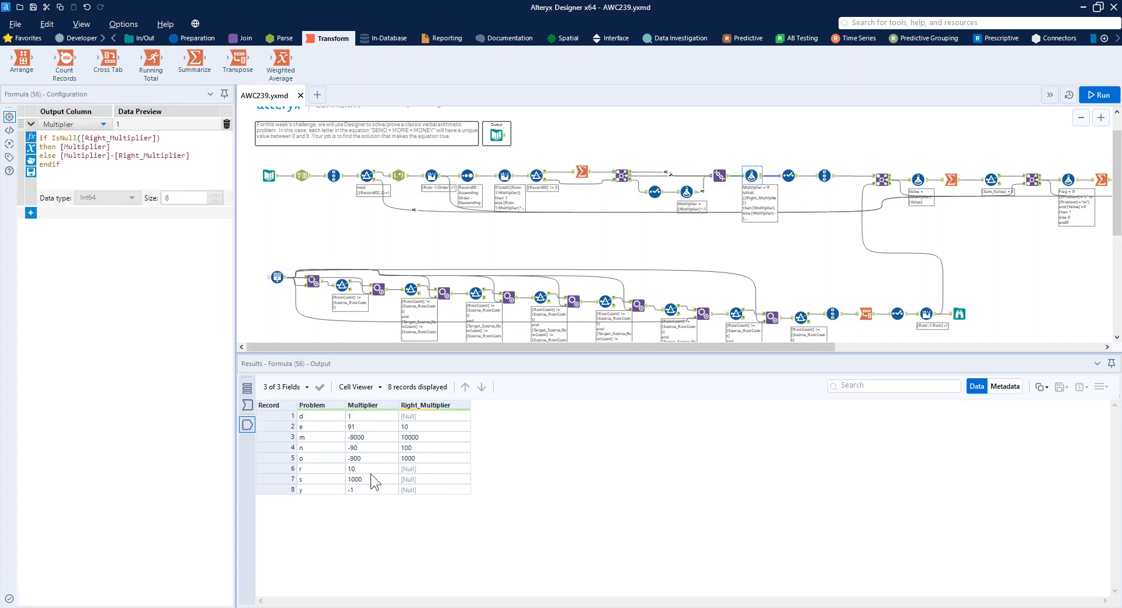
left_click(789, 175)
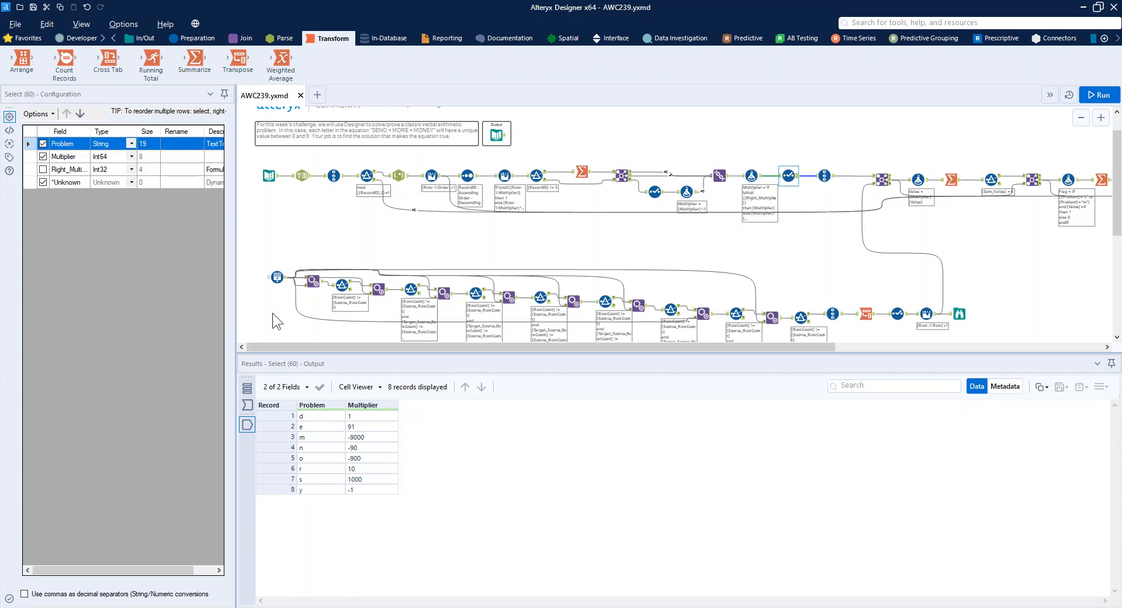
Examine the Generate Rows tool and the first Append Fields and Filter tools that build the non-repeating digit combinations
left_click(283, 269)
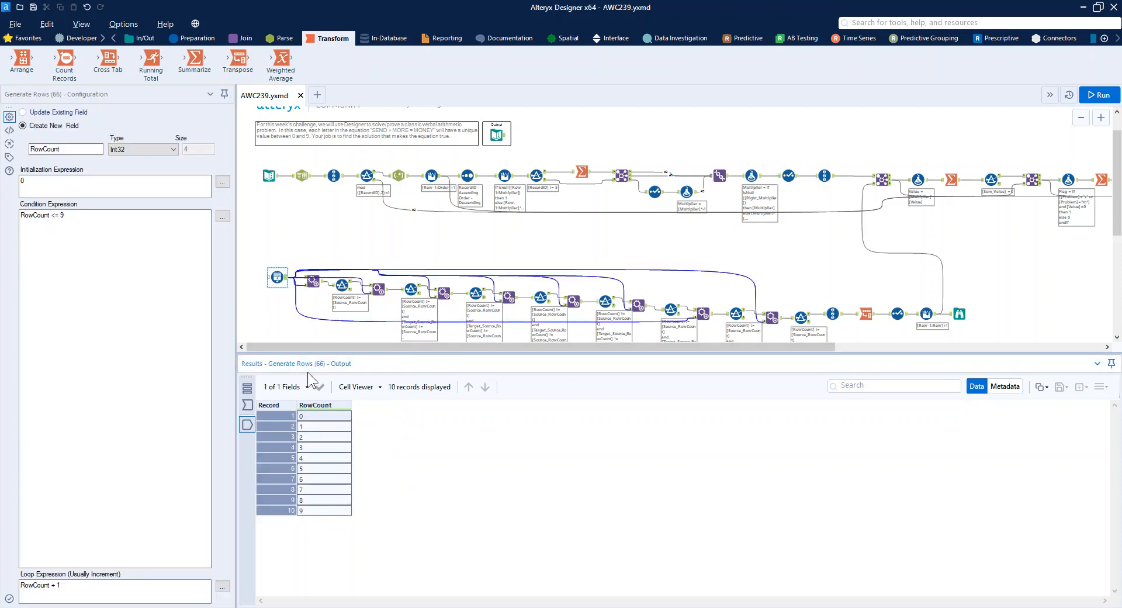
left_click(311, 286)
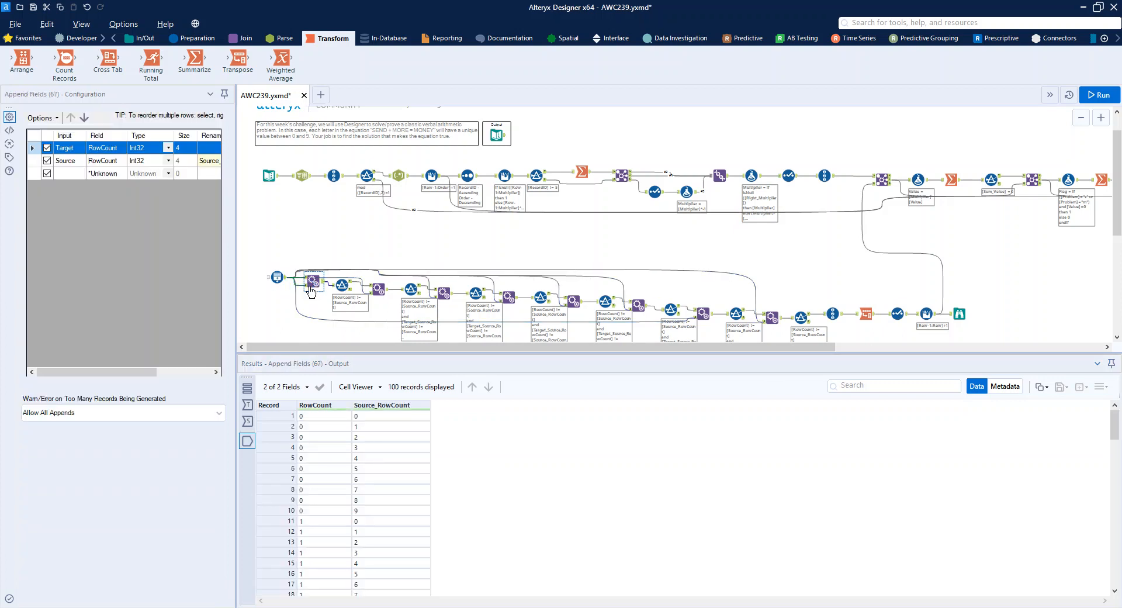
left_click(340, 287)
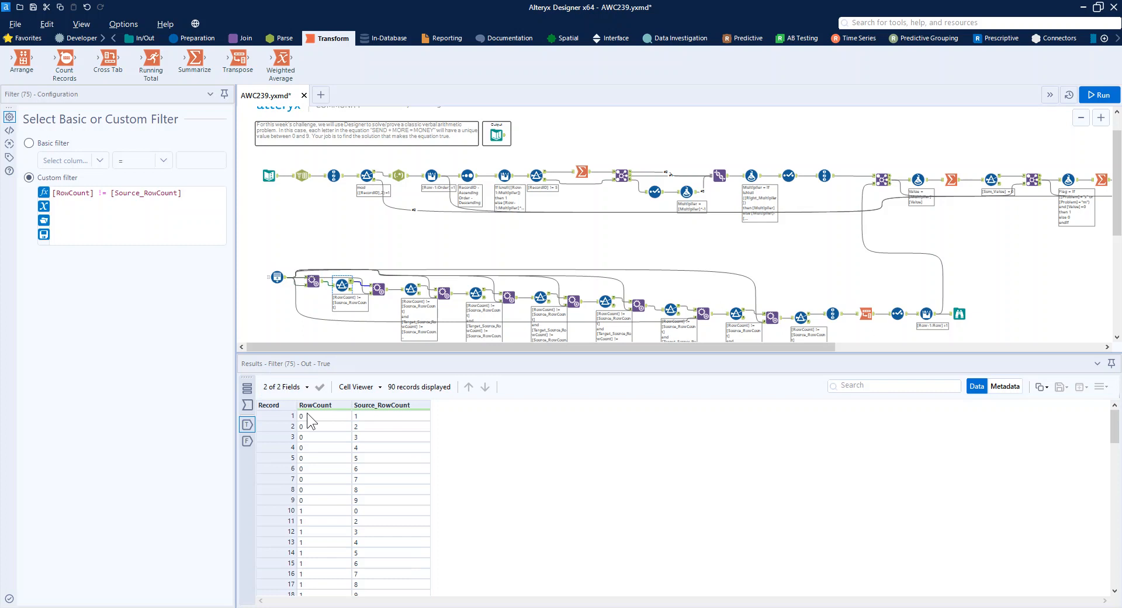
left_click(376, 416)
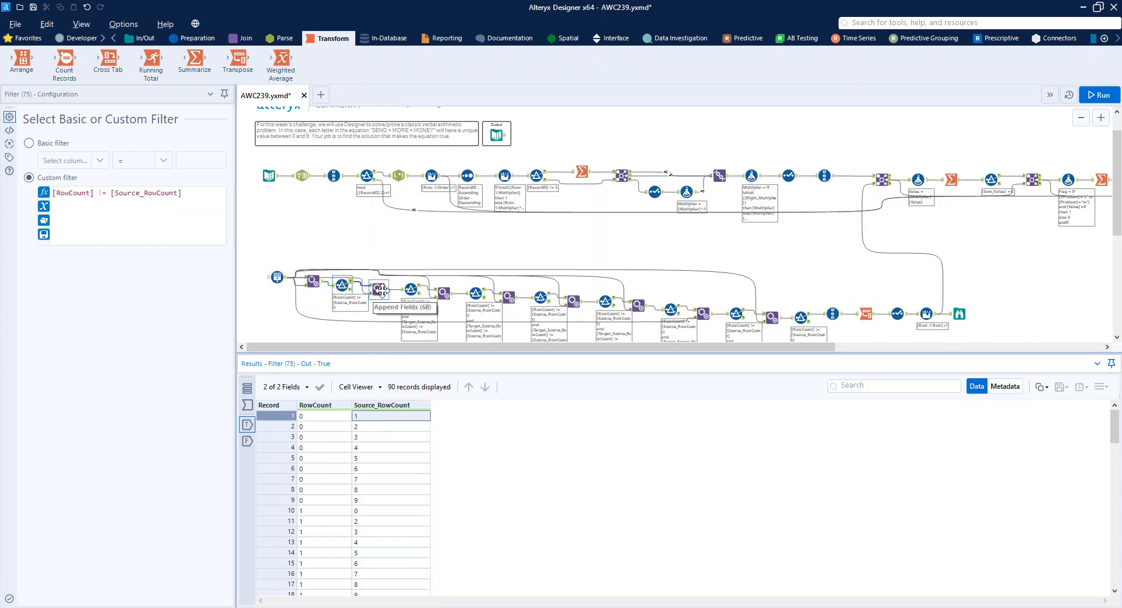
left_click(408, 285)
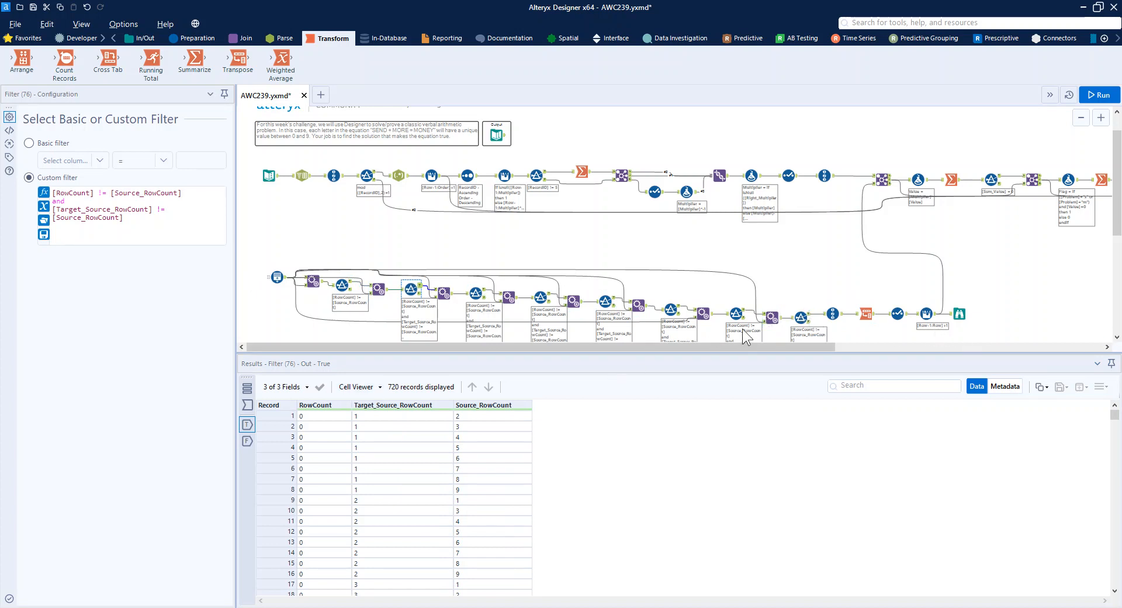
Review the Record ID and Transpose tools after the digit combinations, highlighting the RecordID and Value cells of the first combination
left_click(834, 314)
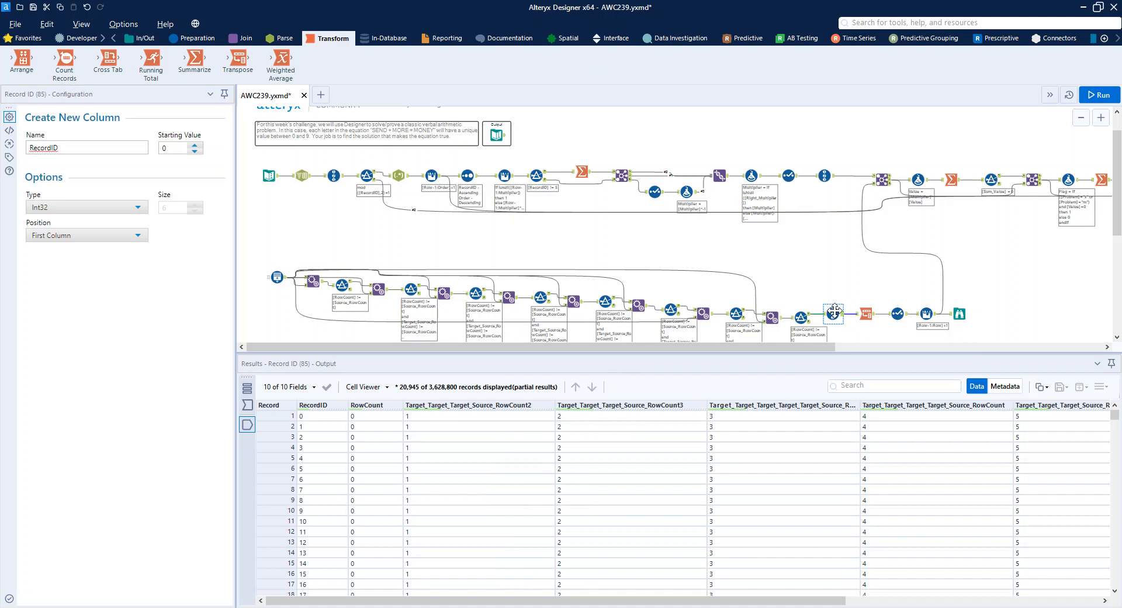
left_click(866, 314)
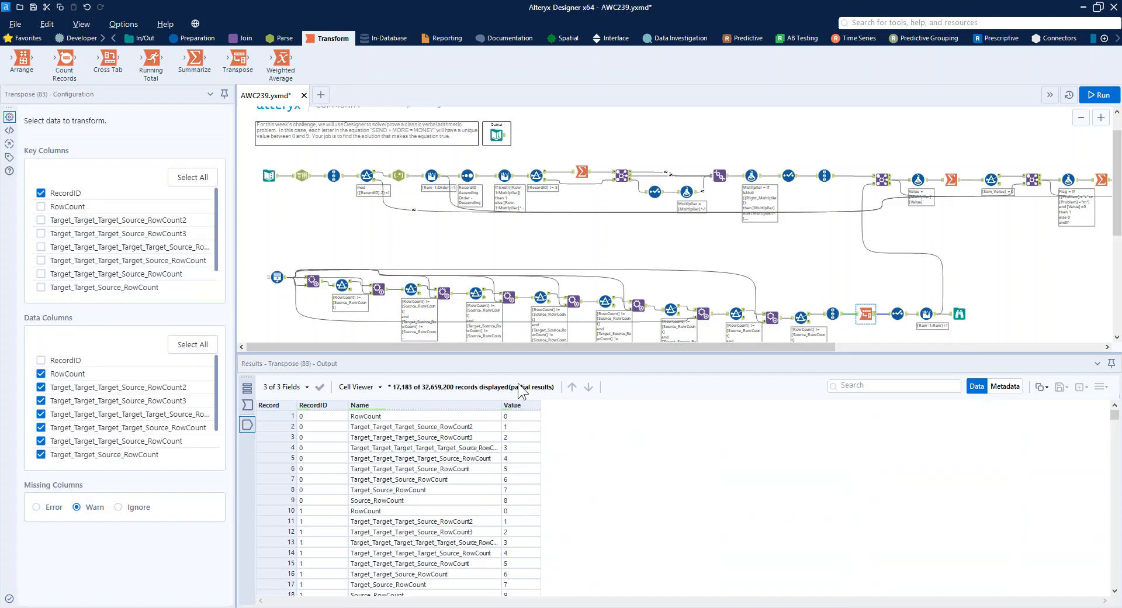
left_click_drag(313, 416, 313, 503)
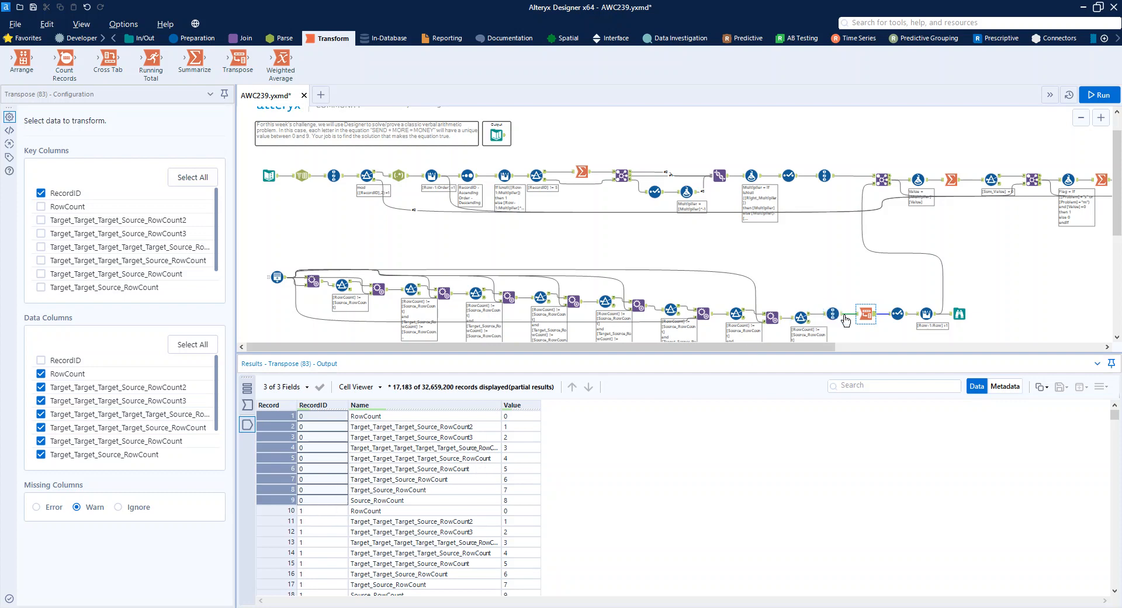
left_click_drag(511, 416, 512, 501)
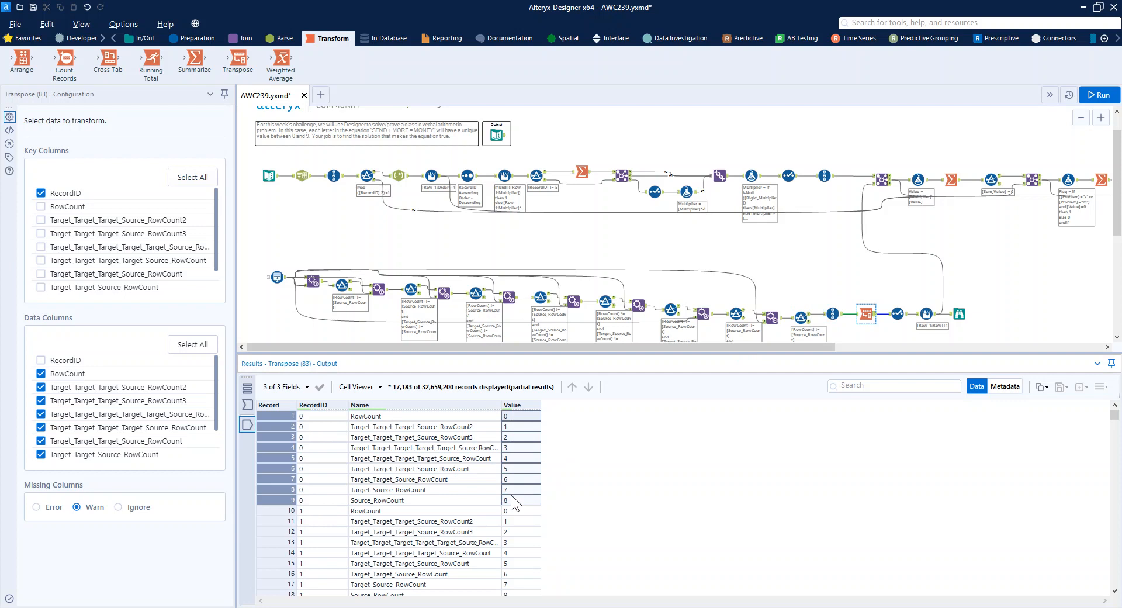
Inspect the Select and the Multi-Row Formula that numbers the digits within each combination in the Row field
left_click(900, 312)
left_click(926, 313)
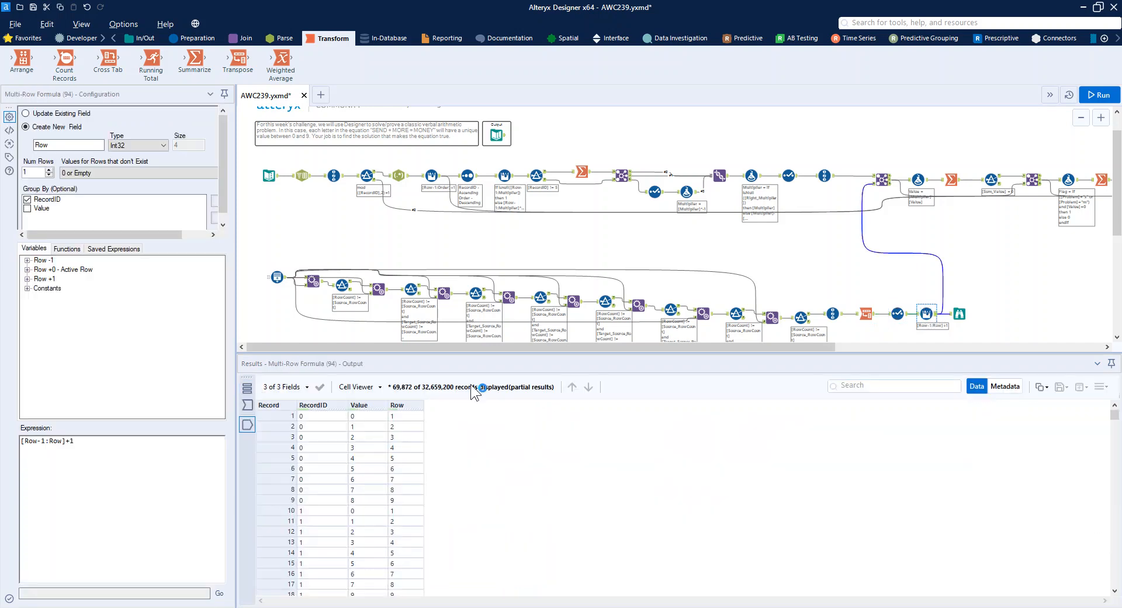
left_click(398, 501)
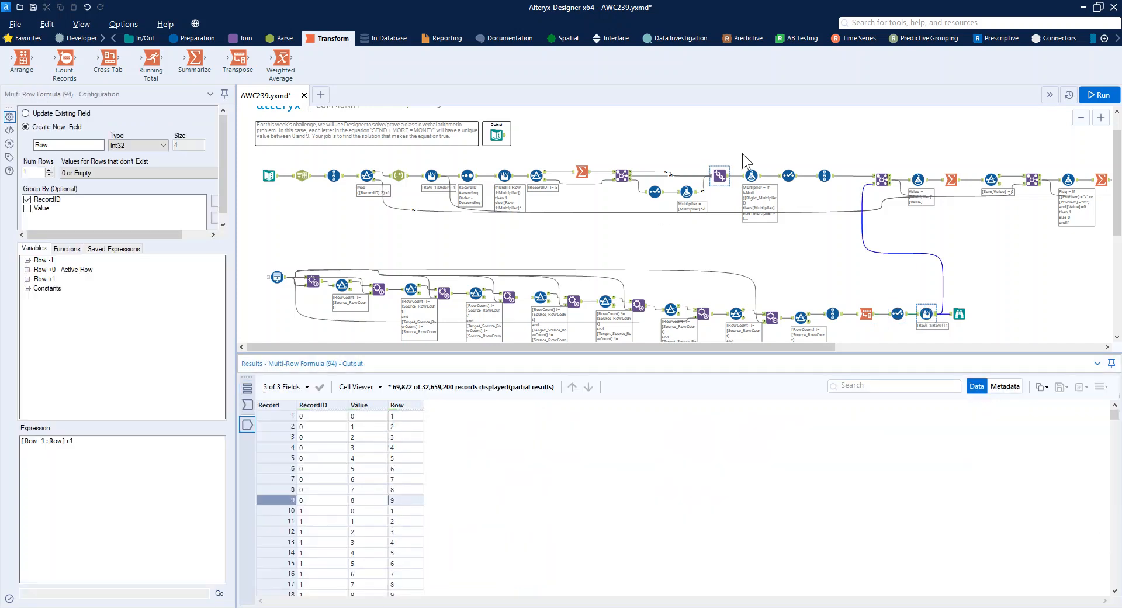
Examine the Record ID on the letter multipliers and the matched output of the Join between RecordID and Row
left_click(823, 174)
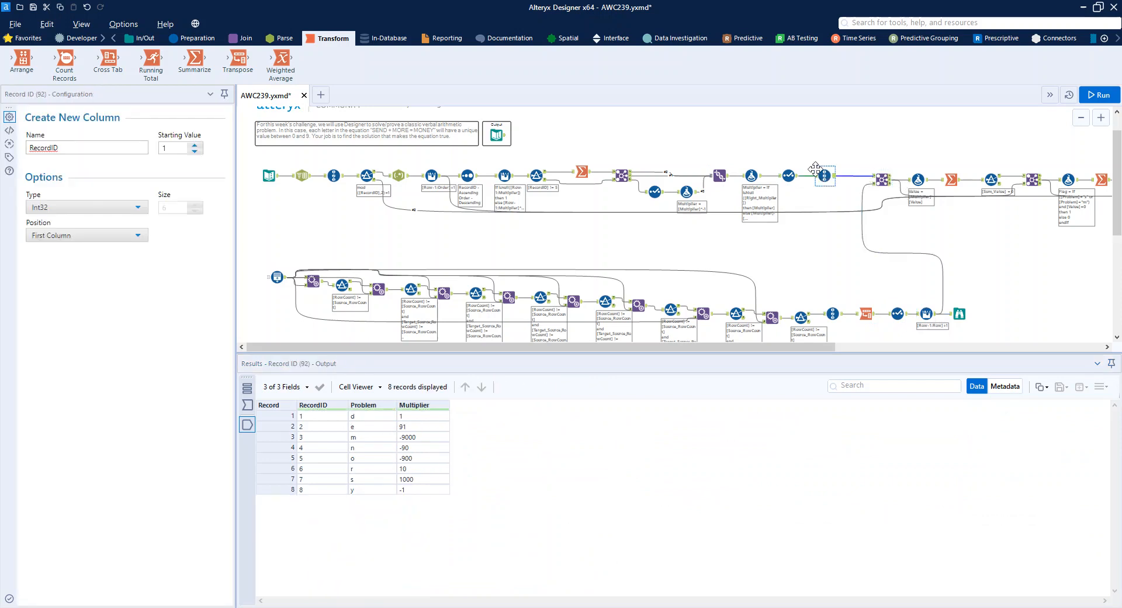
left_click_drag(762, 348, 953, 345)
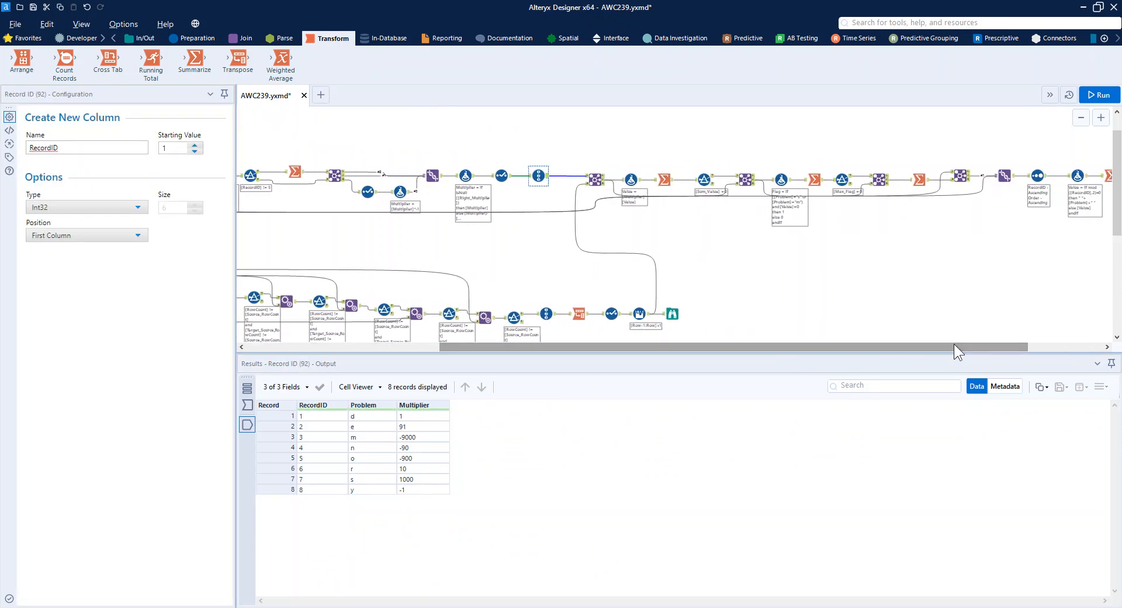
left_click(605, 185)
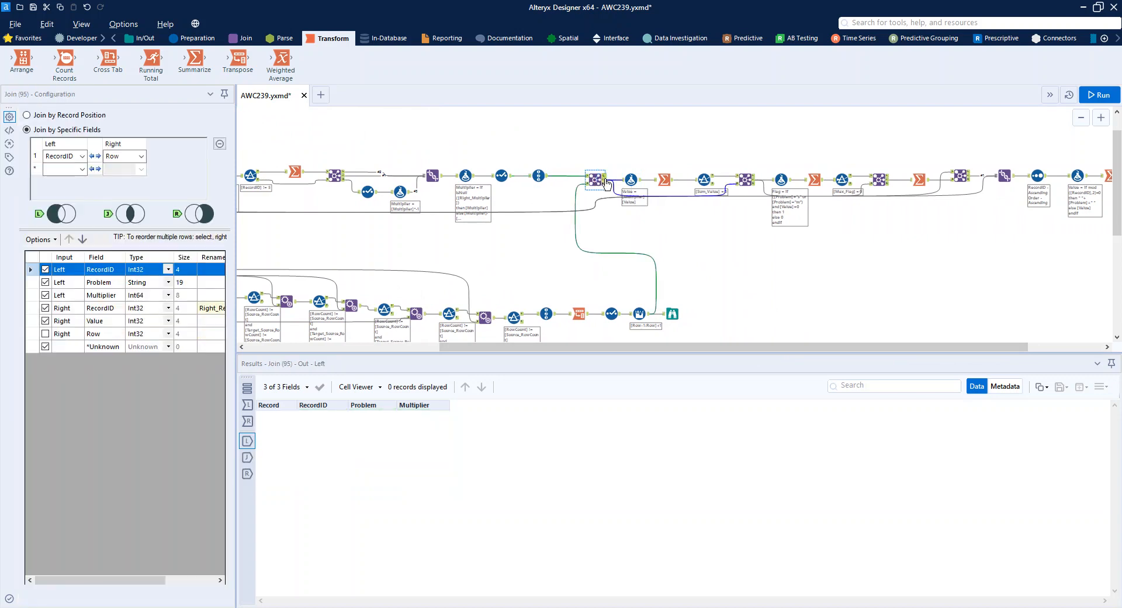
left_click(605, 180)
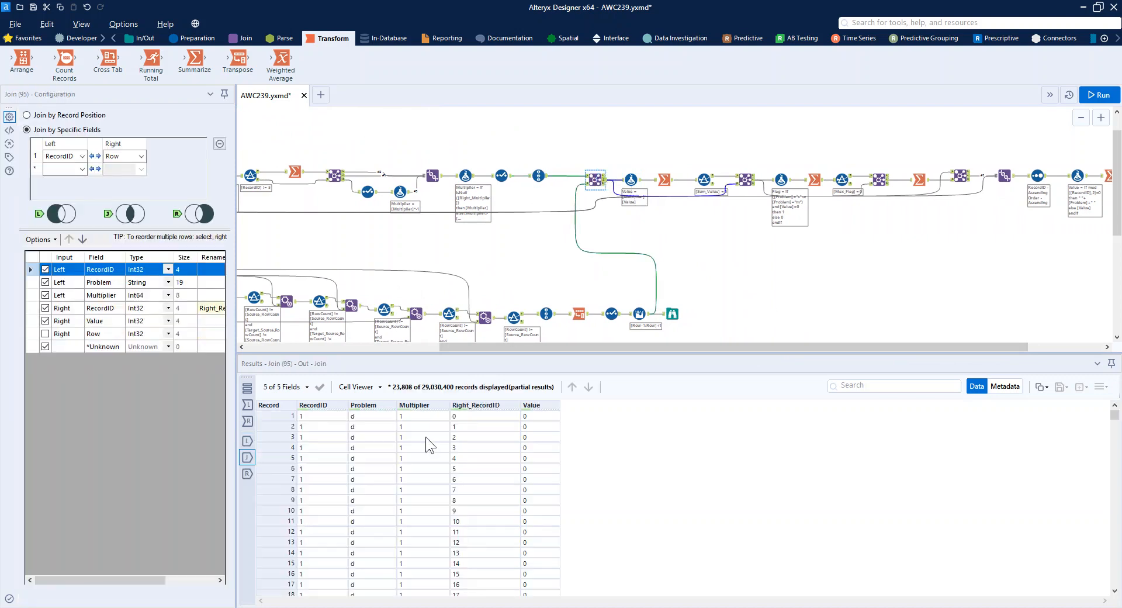
Review the [Multiplier]*[Value] Formula, the Summarize per combination and the records passing the Sum_Value = 0 Filter
left_click_drag(546, 344, 624, 345)
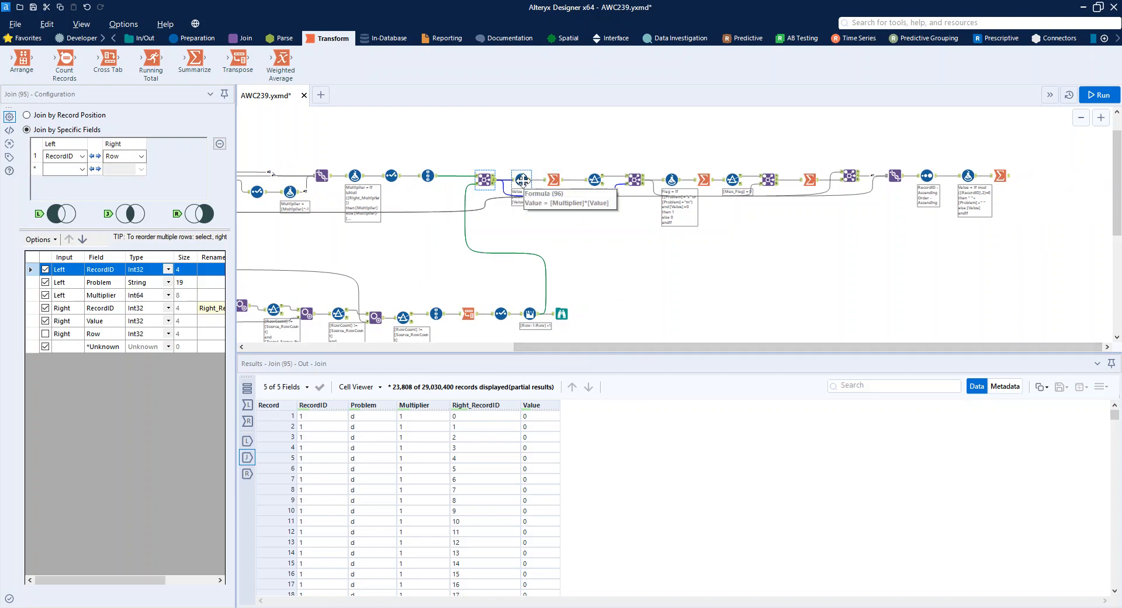
left_click(522, 179)
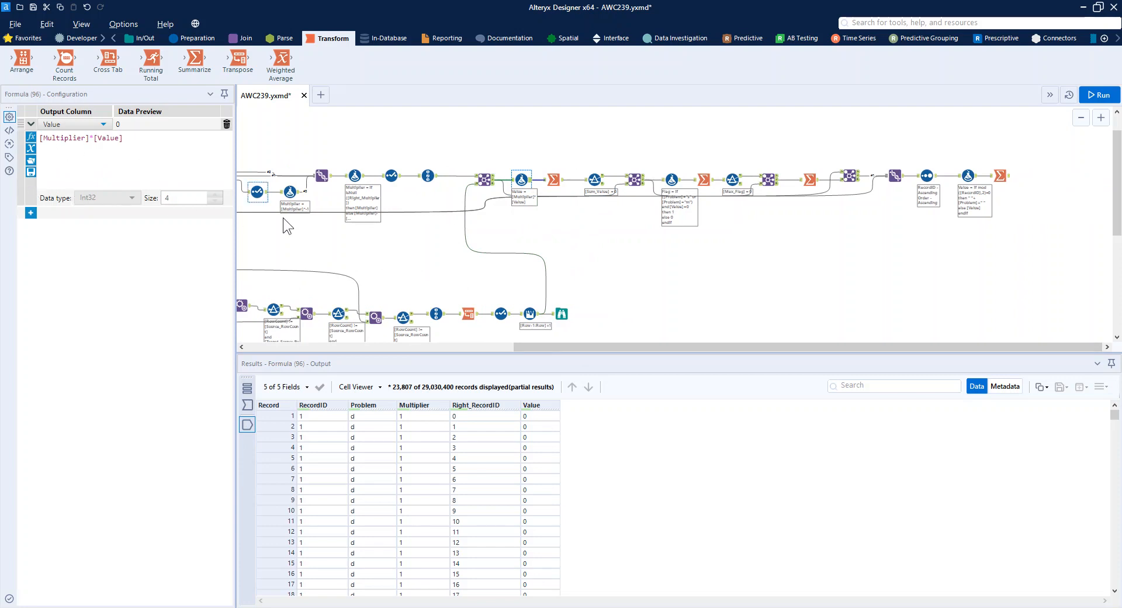
left_click(554, 179)
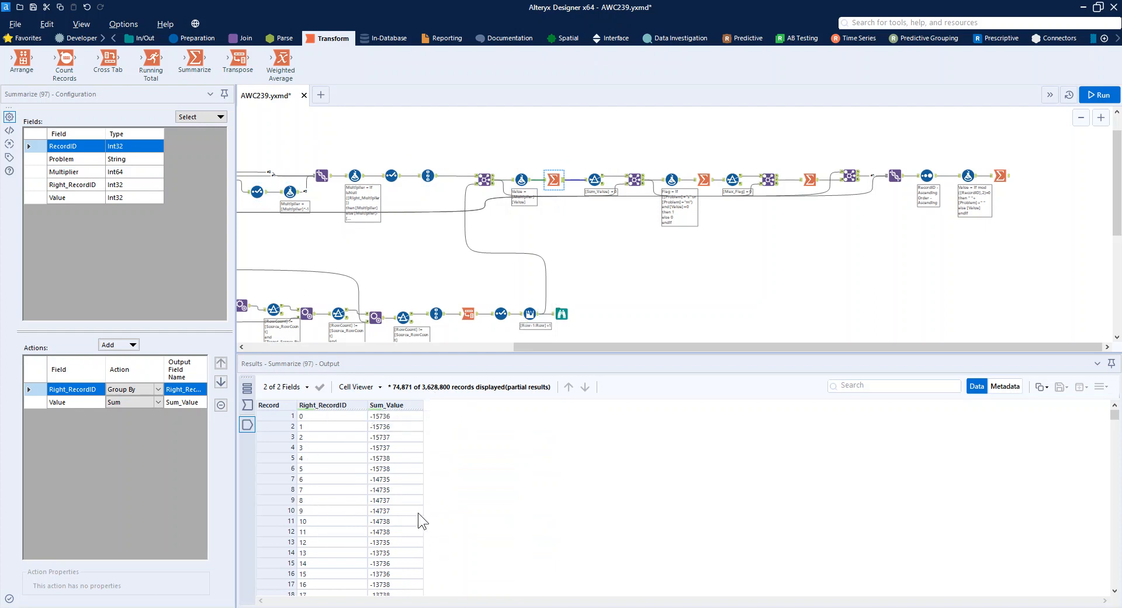
left_click(595, 179)
scroll(443, 470, "down", 10)
scroll(439, 509, "up", 10)
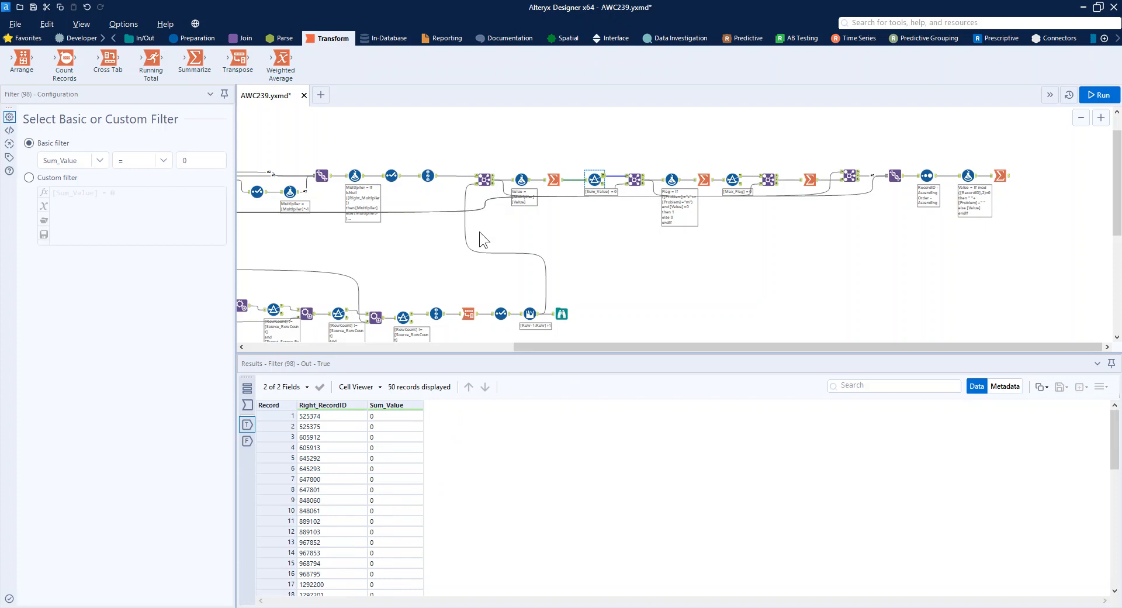
Examine how combinations with a zero for s or m are excluded, from the Right_RecordID Join through the Flag Formula to the next Join
left_click(635, 180)
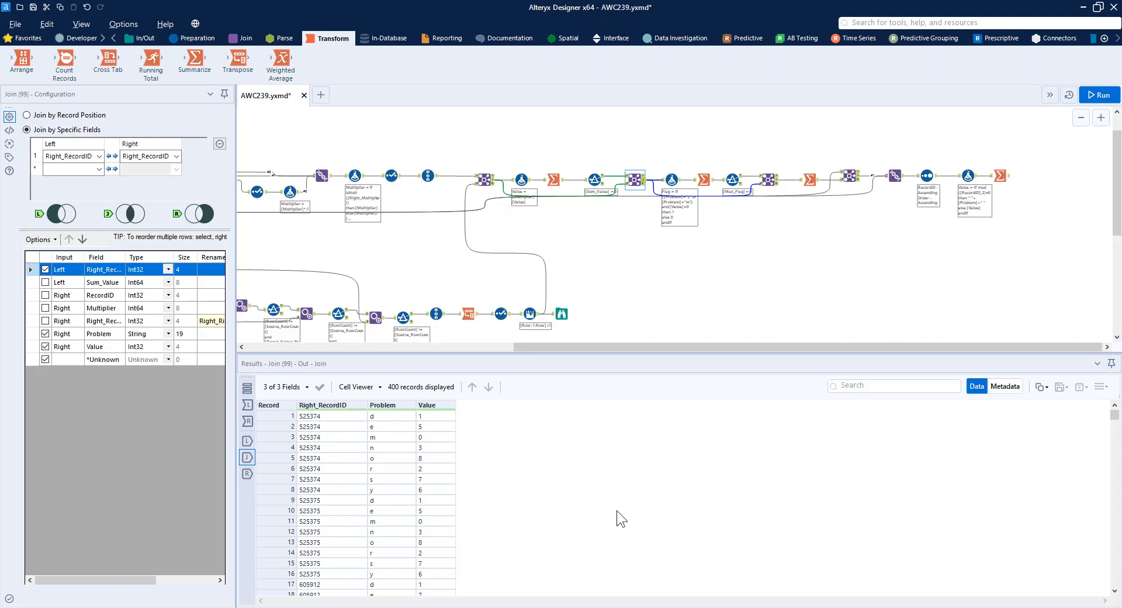
left_click(668, 174)
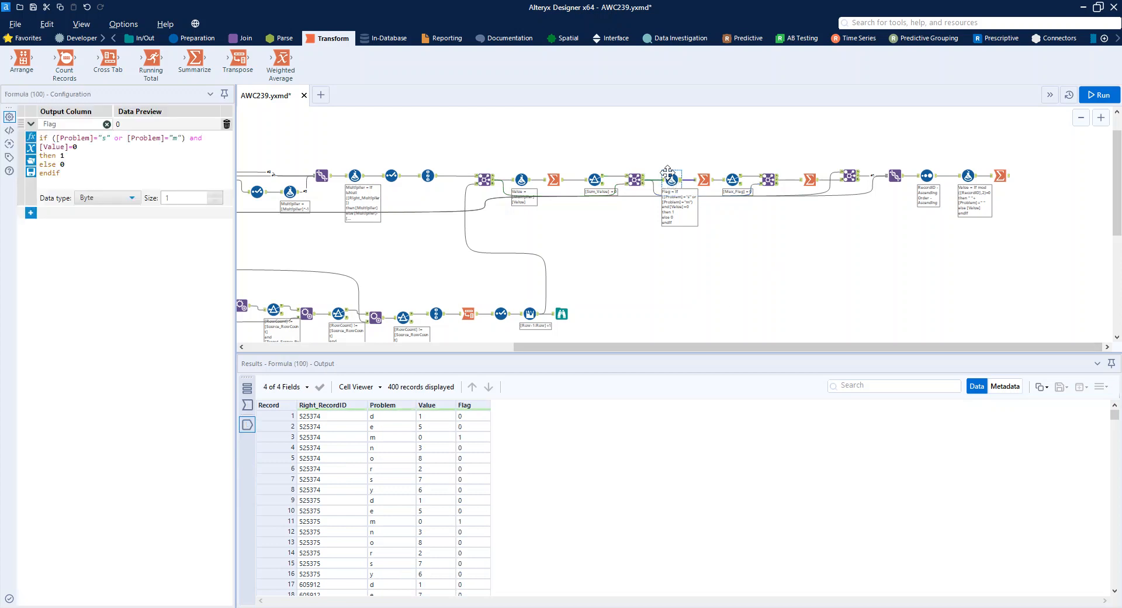
left_click(704, 179)
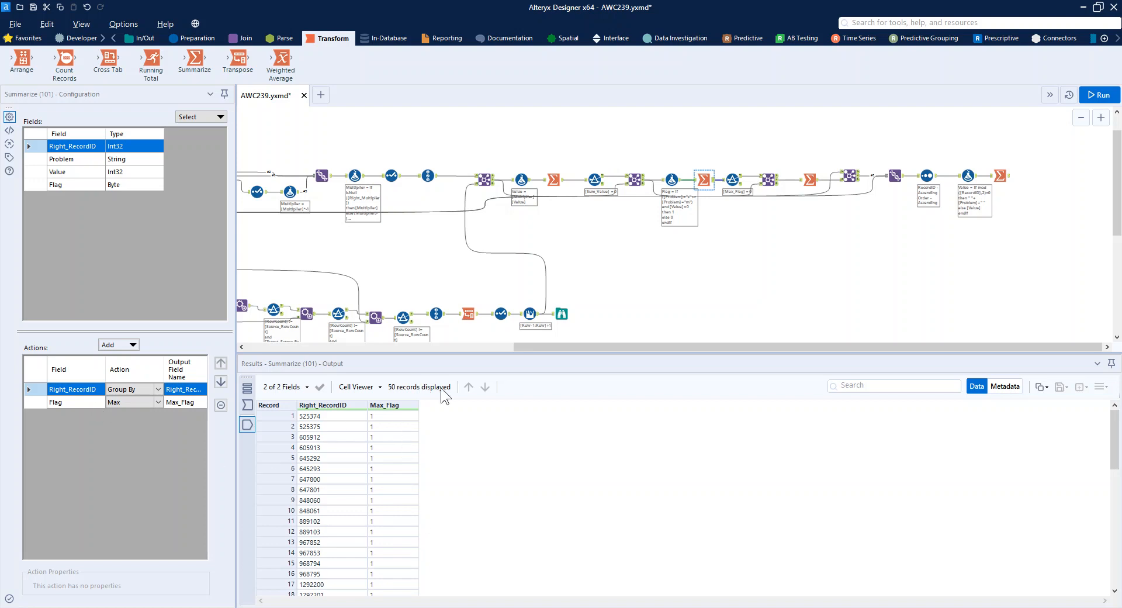
left_click(734, 175)
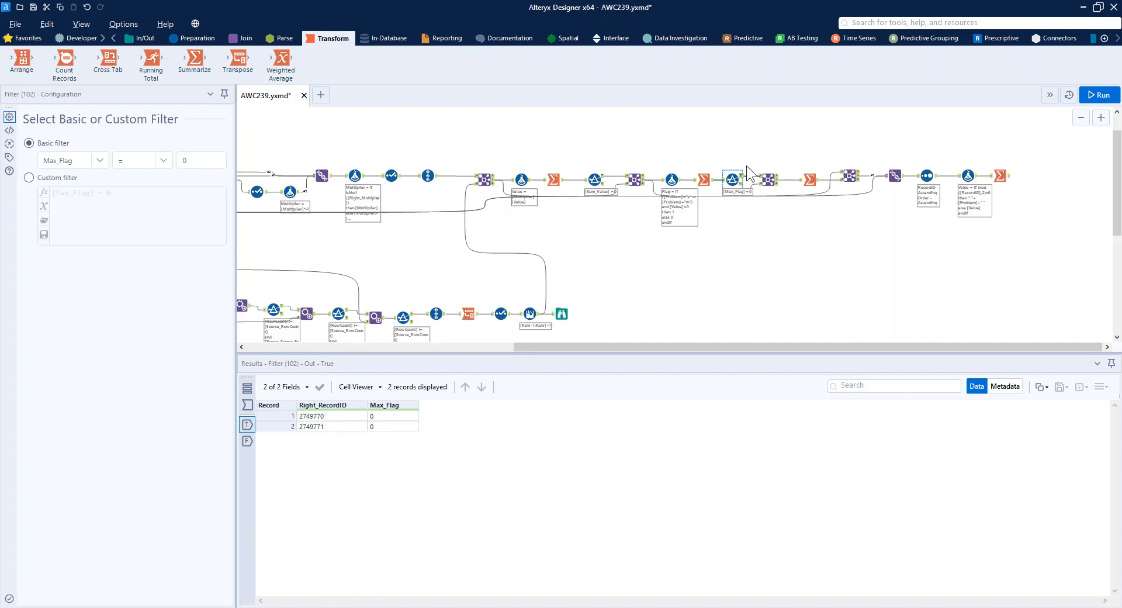
left_click(777, 183)
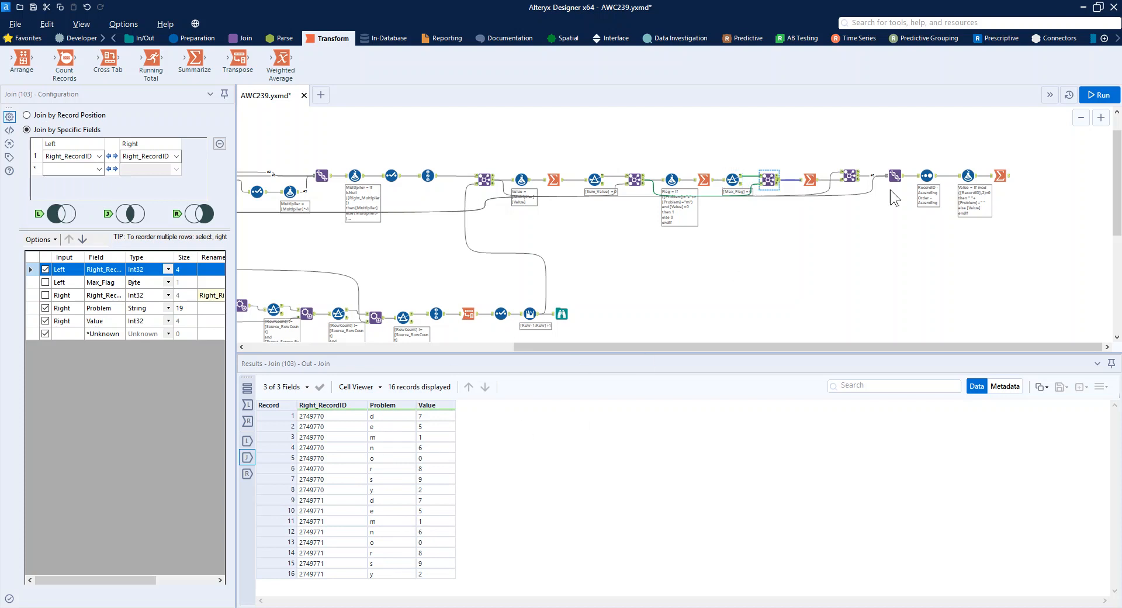
Inspect the Summarize grouping by Problem and Value, and the Join on Problem, tracing its other input back to the start of the workflow
left_click(810, 180)
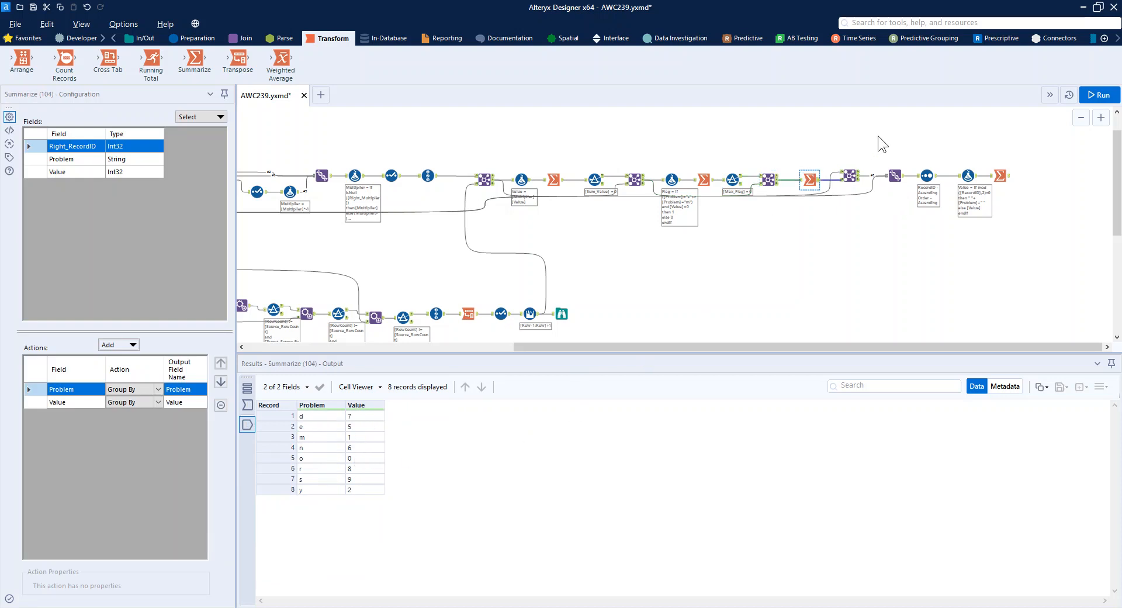
left_click(850, 175)
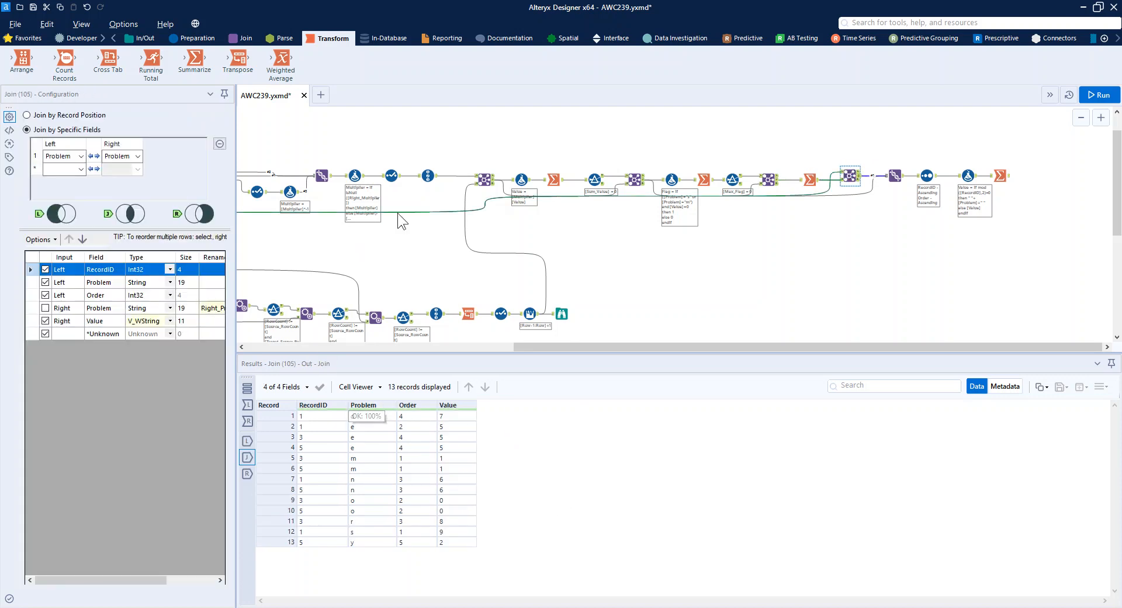
left_click_drag(763, 347, 457, 332)
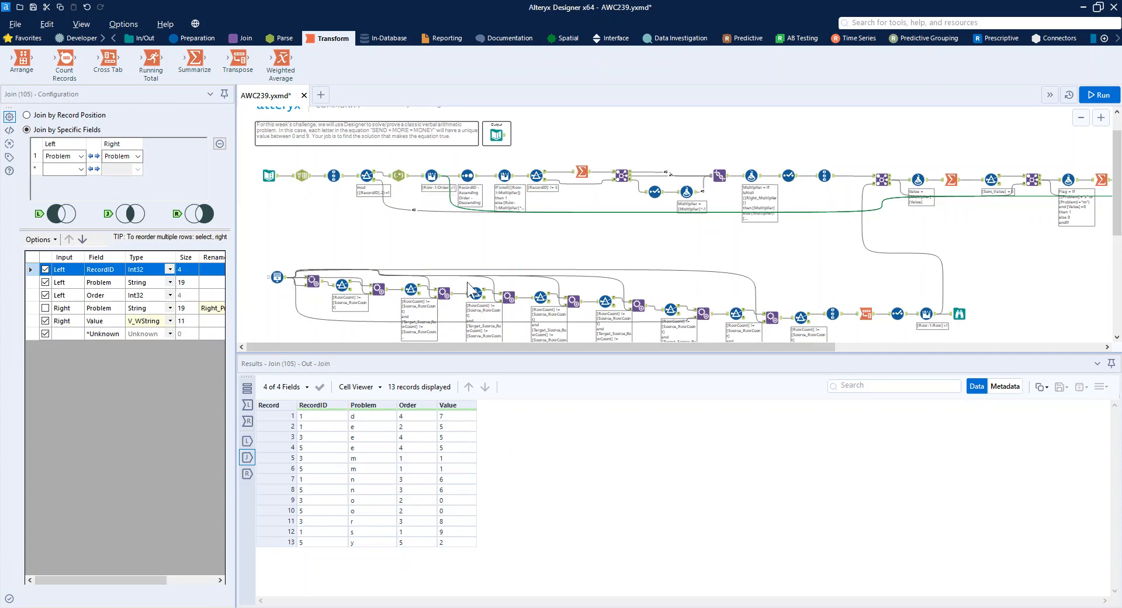
left_click_drag(482, 346, 818, 345)
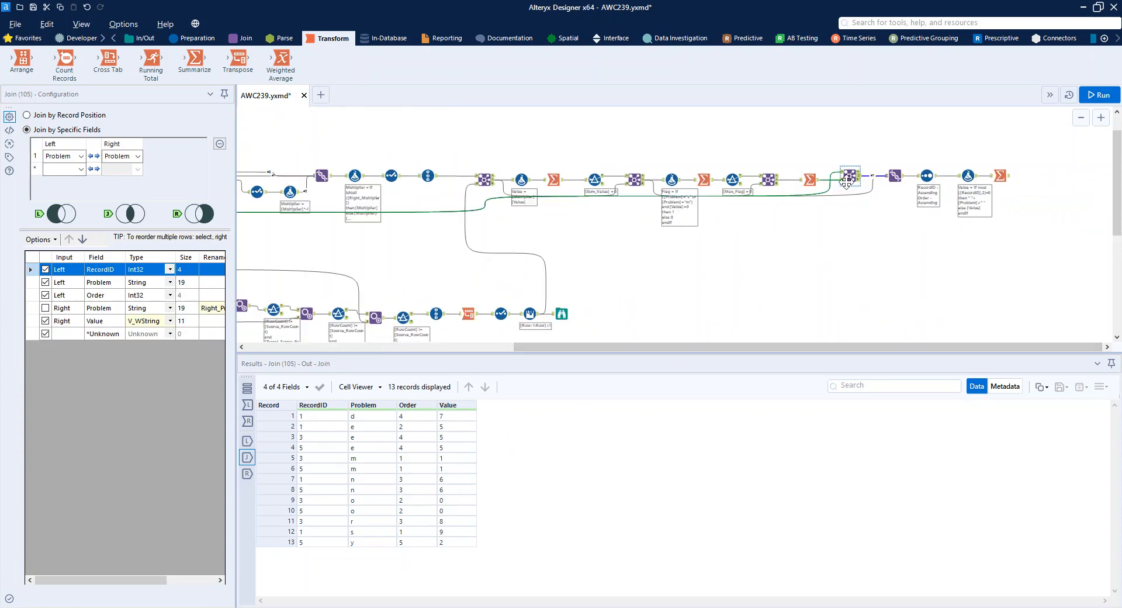
Examine how the equation is rebuilt, from the Union and the RecordID and Order Sort through the Value Formula to the Solution-concatenating Summarize
left_click(903, 178)
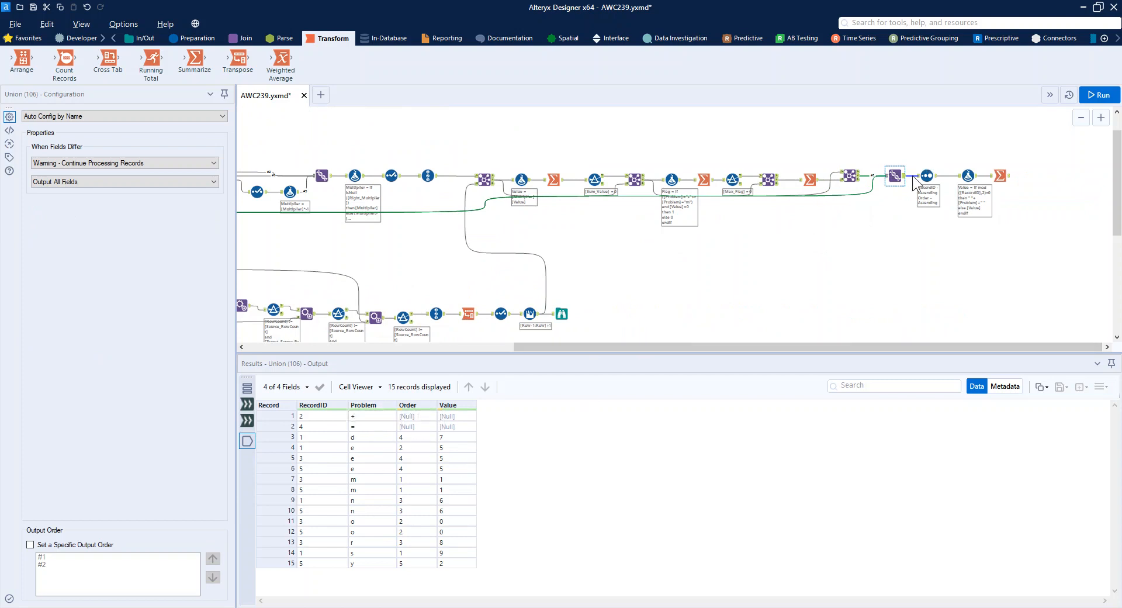
left_click(927, 173)
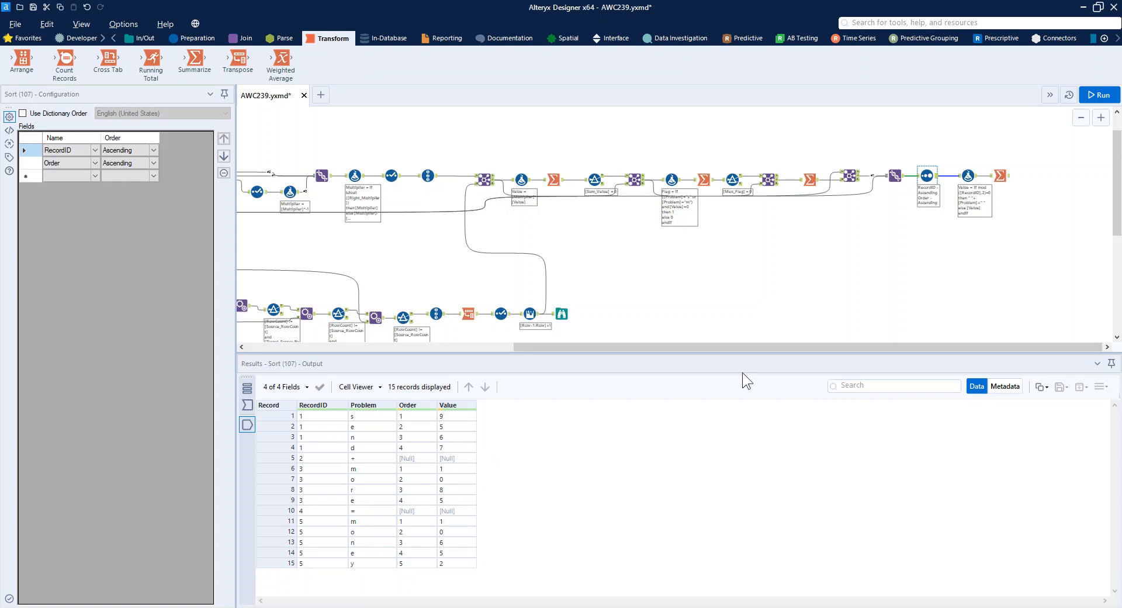
left_click(968, 175)
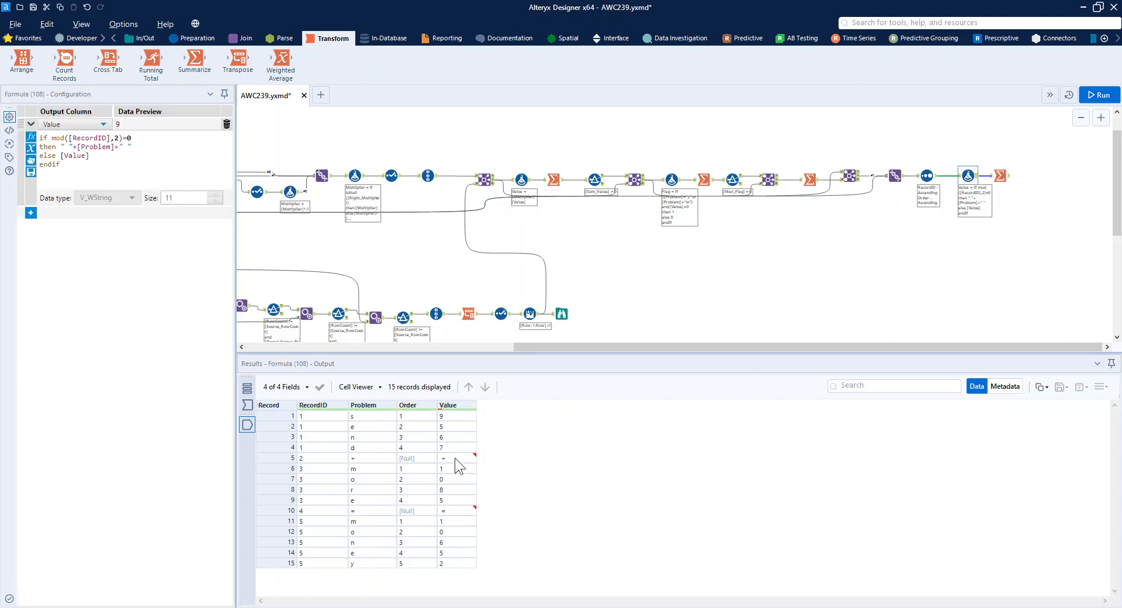
left_click(446, 458)
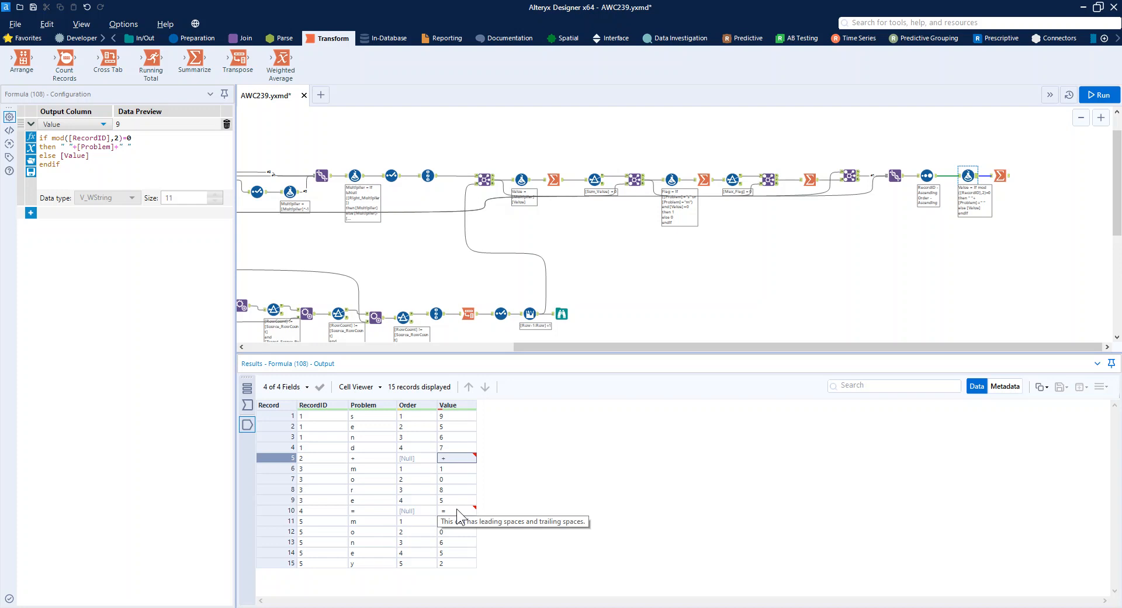
left_click(1000, 175)
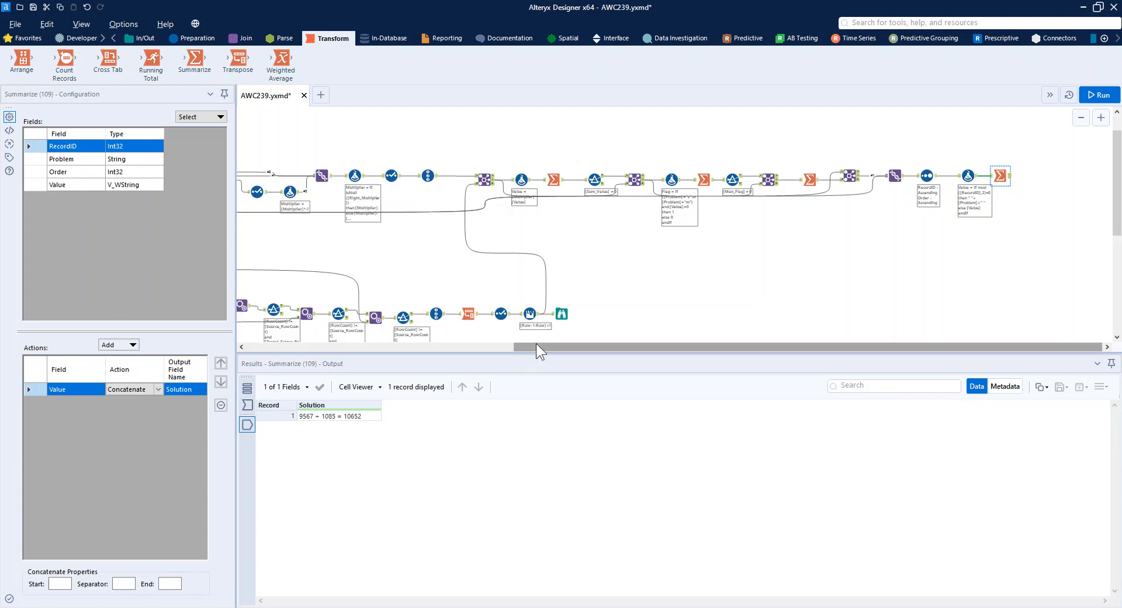
left_click_drag(535, 342, 331, 355)
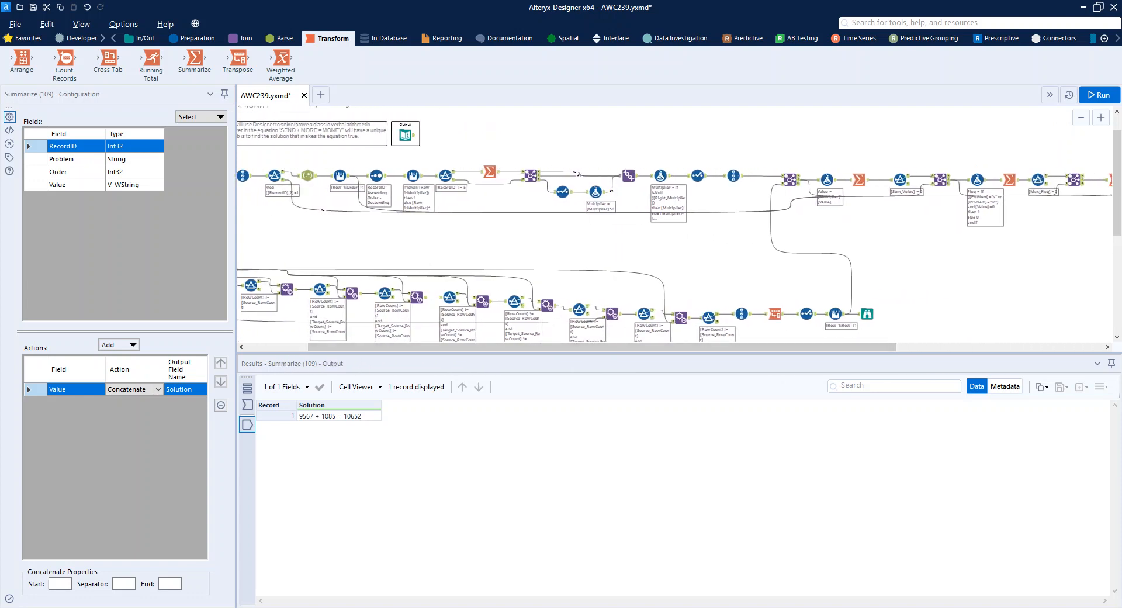